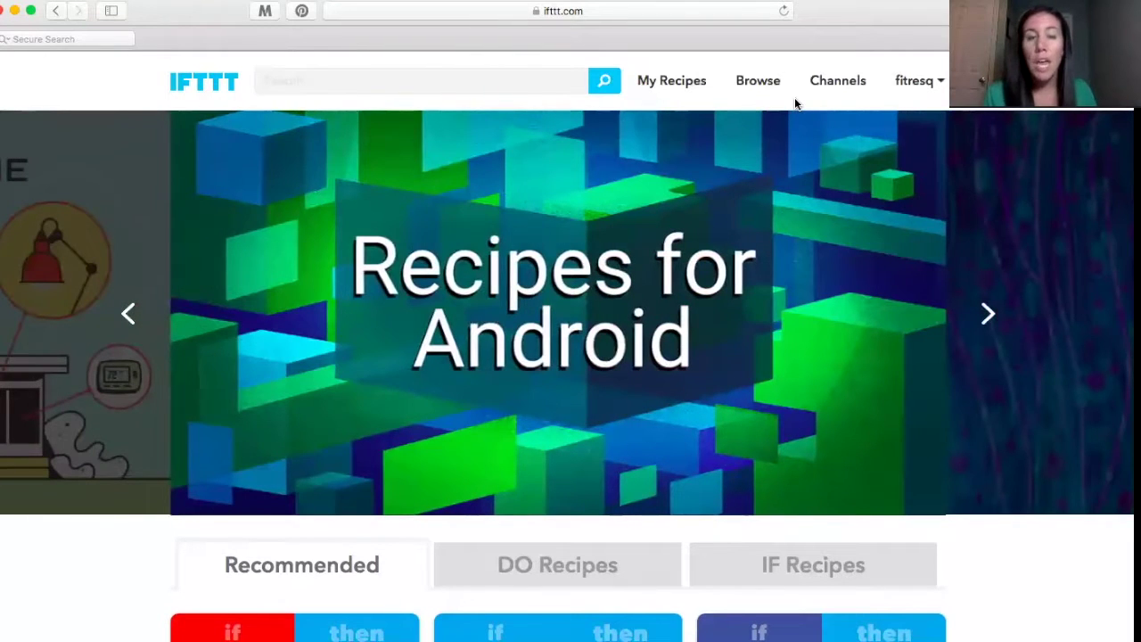
Open My Recipes and scroll to the WordPress-to-Pinterest recipe, showing 15 runs, last on June 9, 2016
click(664, 87)
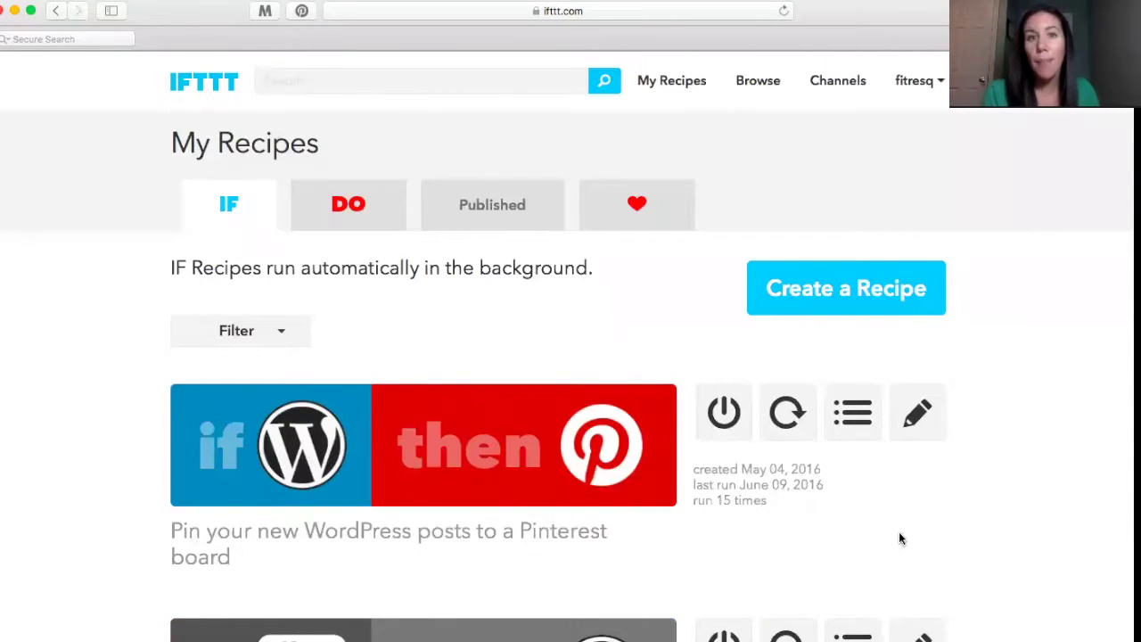
scroll(749, 468, down, 2)
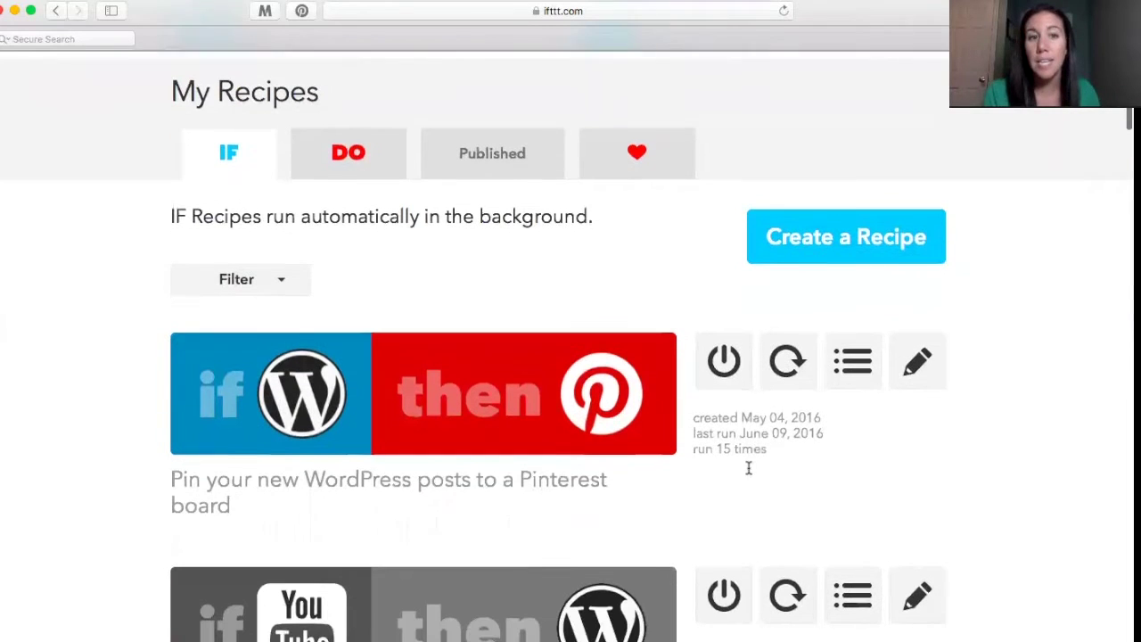
scroll(749, 468, down, 1)
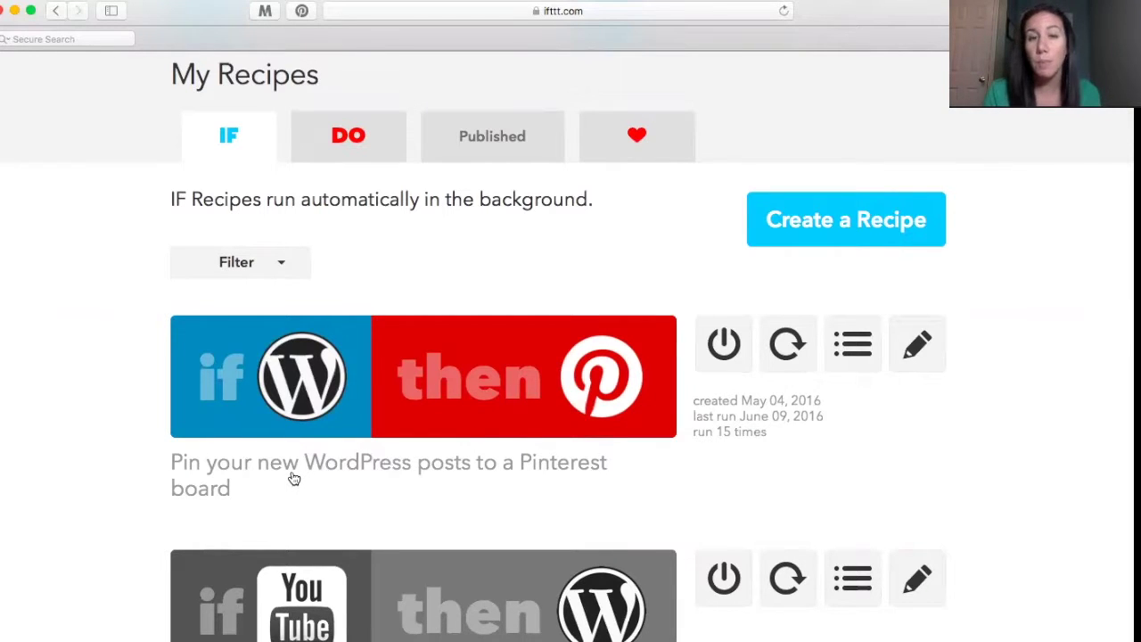
scroll(390, 504, down, 1)
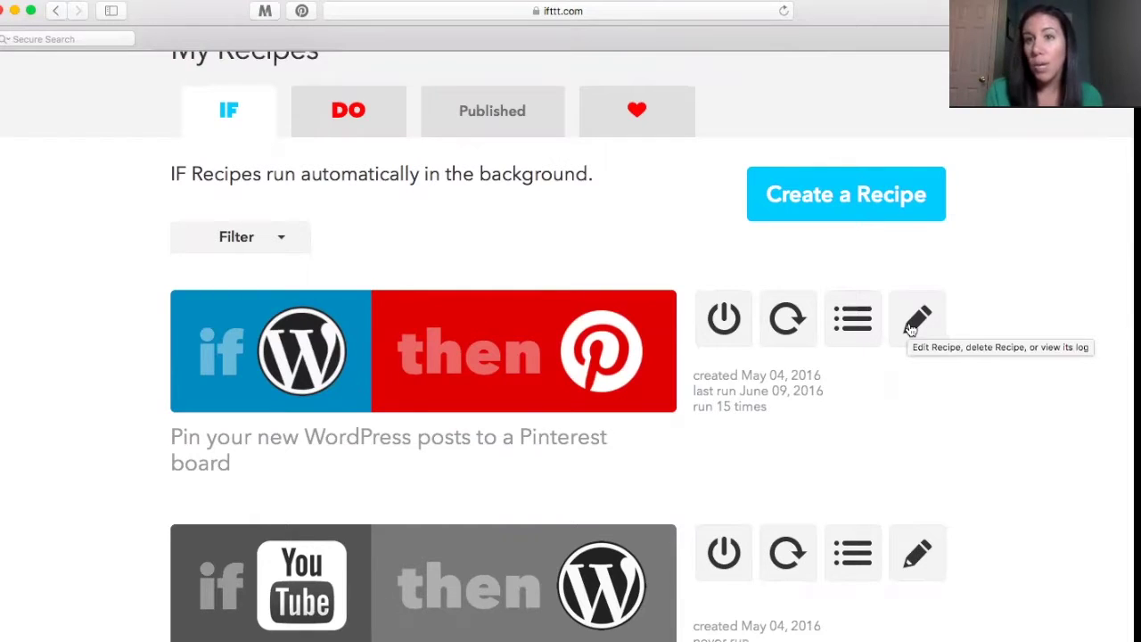
scroll(827, 441, down, 1)
scroll(829, 446, down, 2)
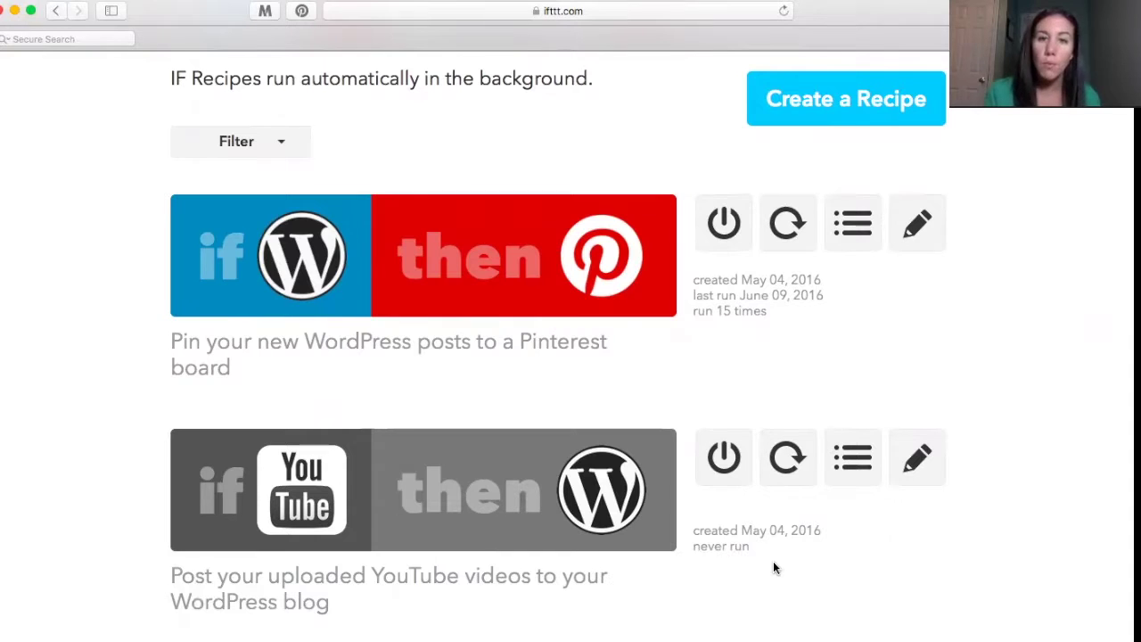
scroll(773, 568, down, 1)
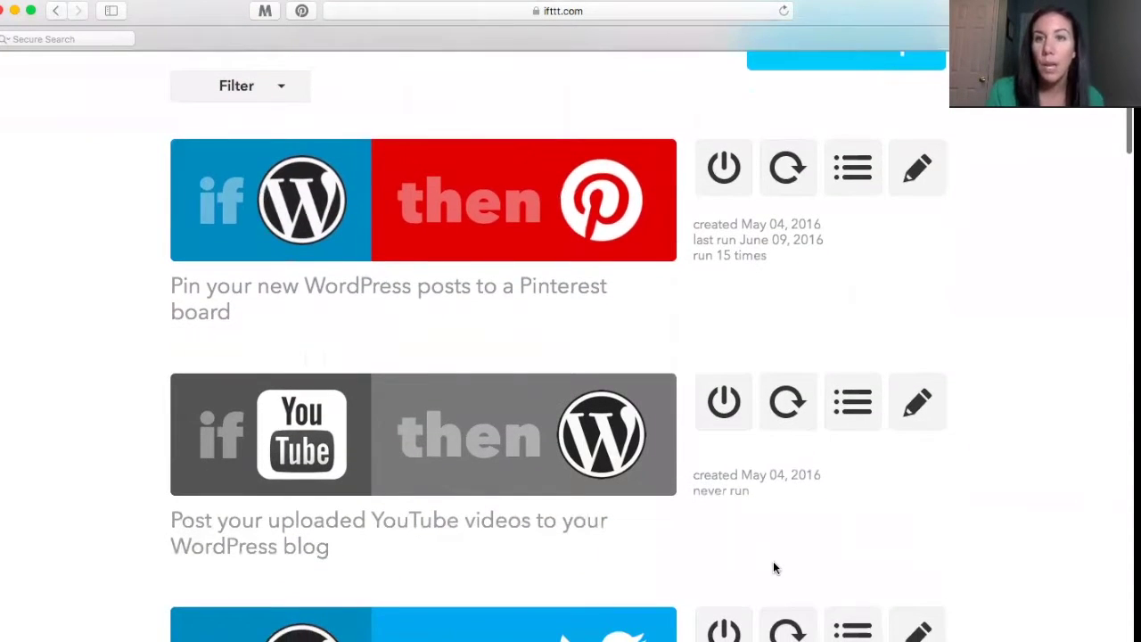
scroll(773, 565, down, 2)
scroll(767, 535, down, 5)
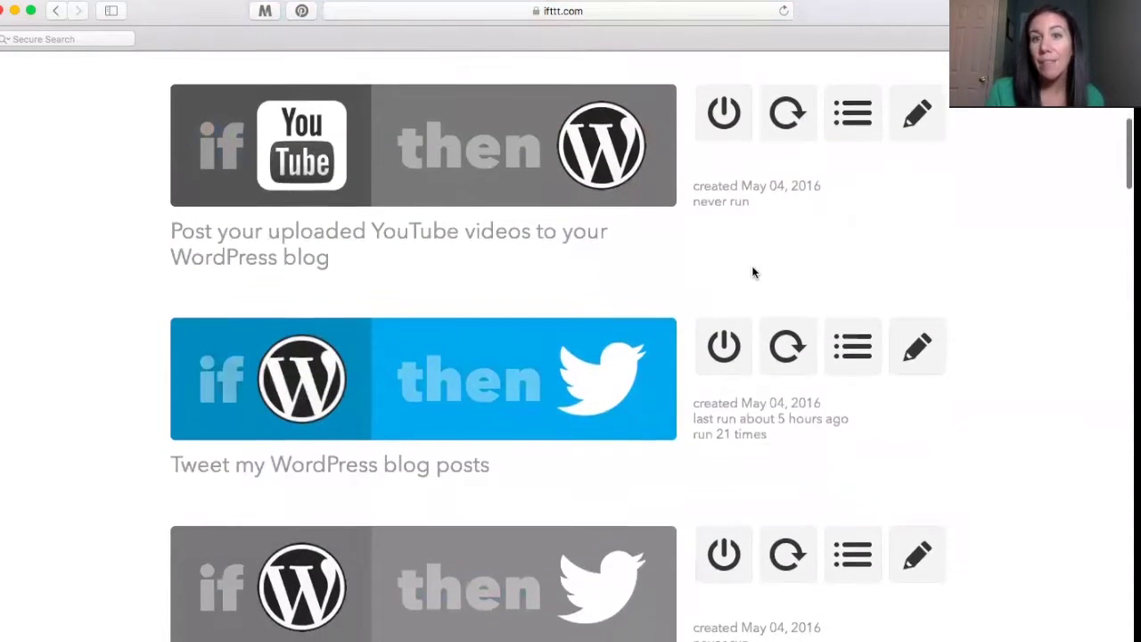
scroll(749, 281, up, 4)
click(728, 315)
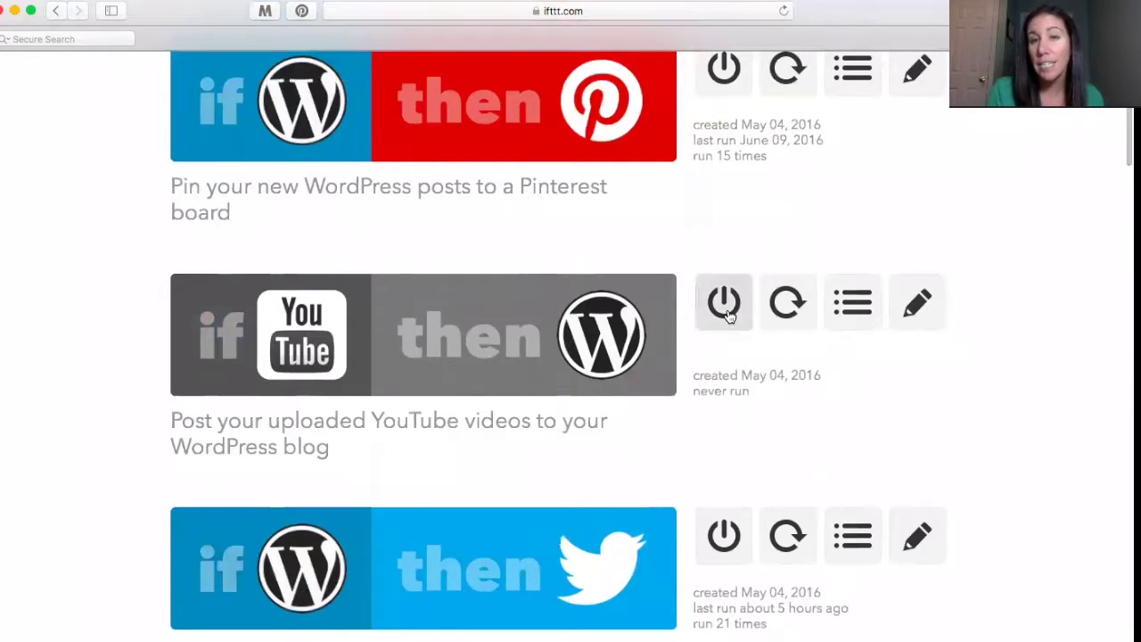
click(727, 310)
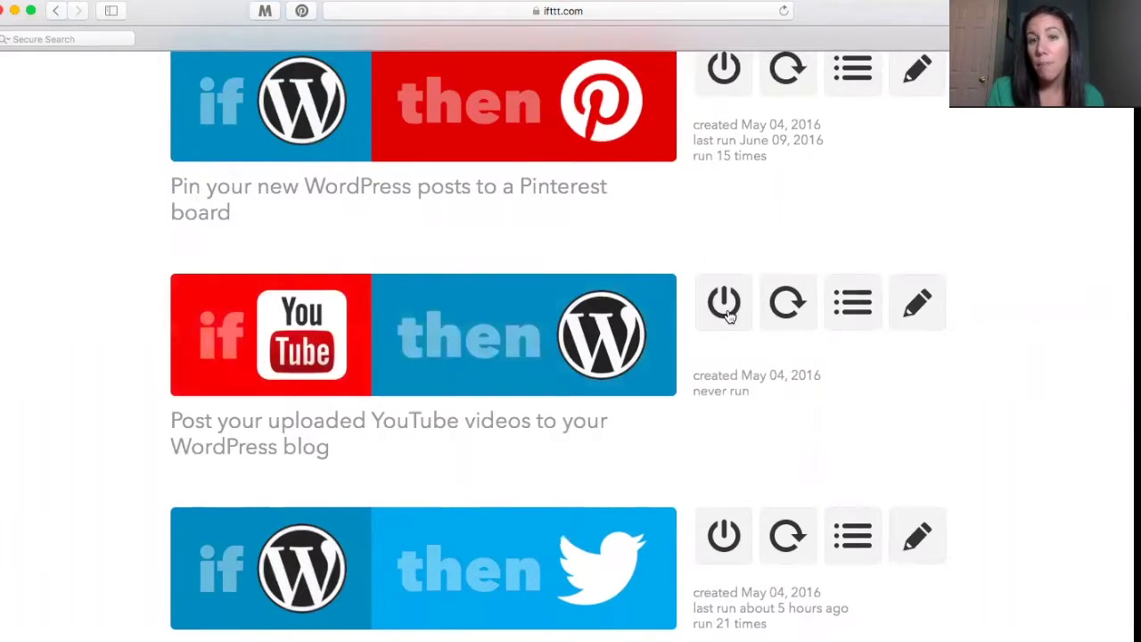
click(723, 306)
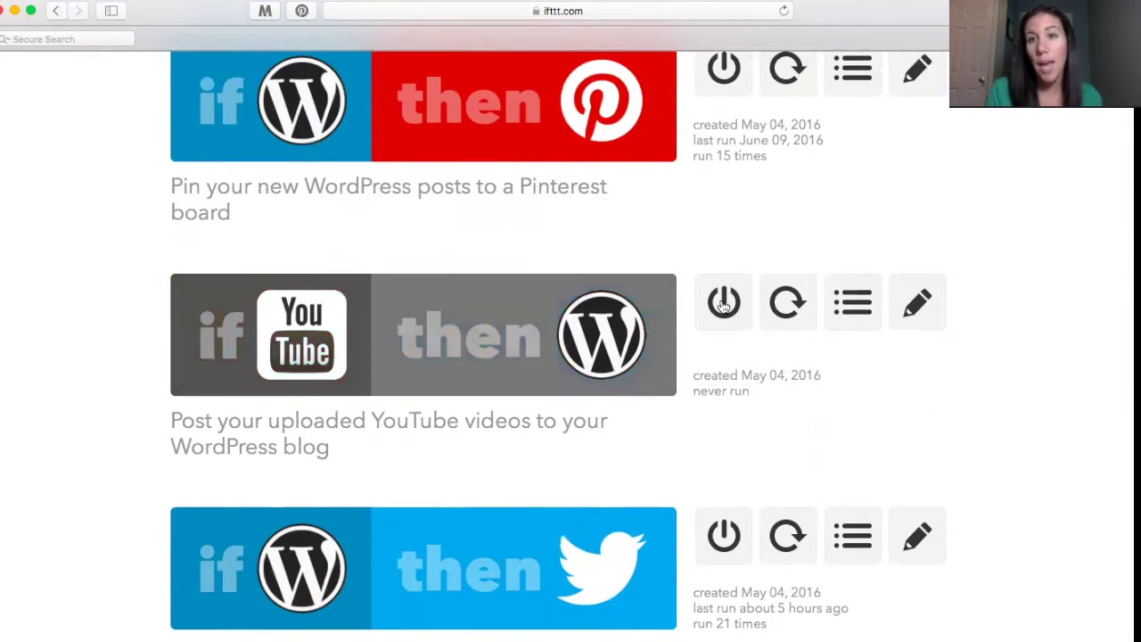
scroll(724, 460, down, 3)
scroll(722, 462, down, 3)
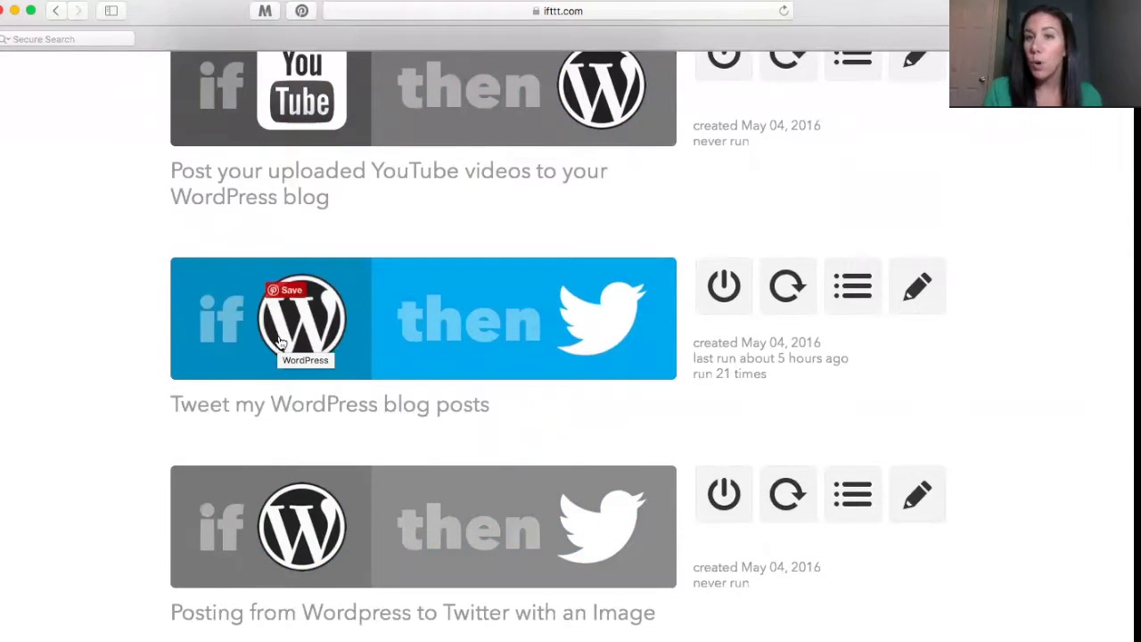
scroll(753, 352, down, 1)
scroll(751, 356, down, 4)
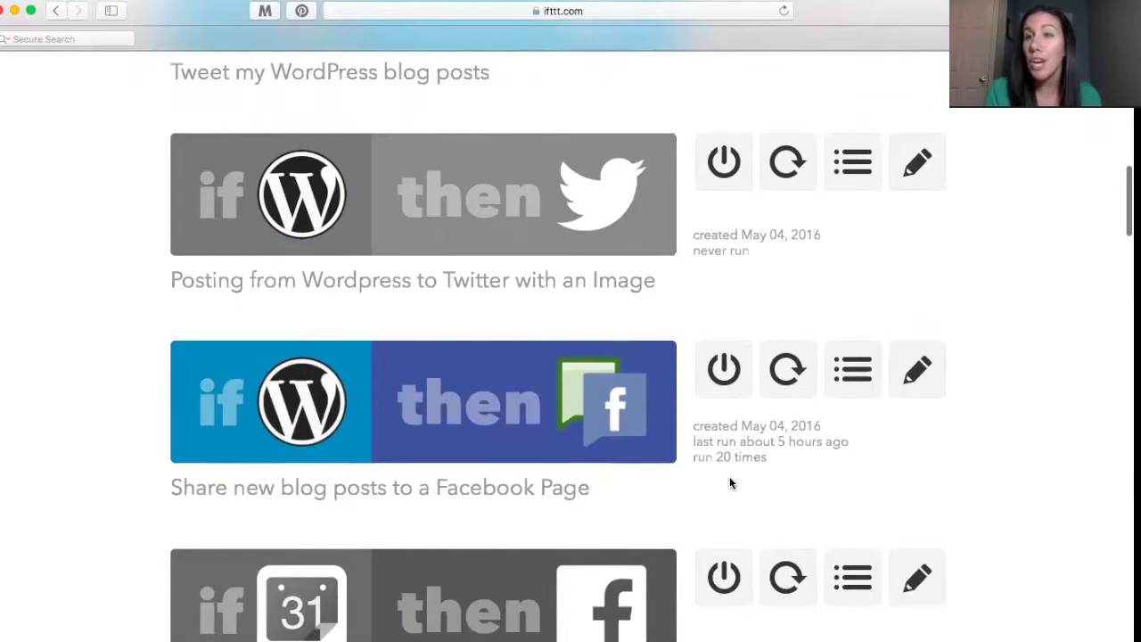
scroll(738, 484, down, 1)
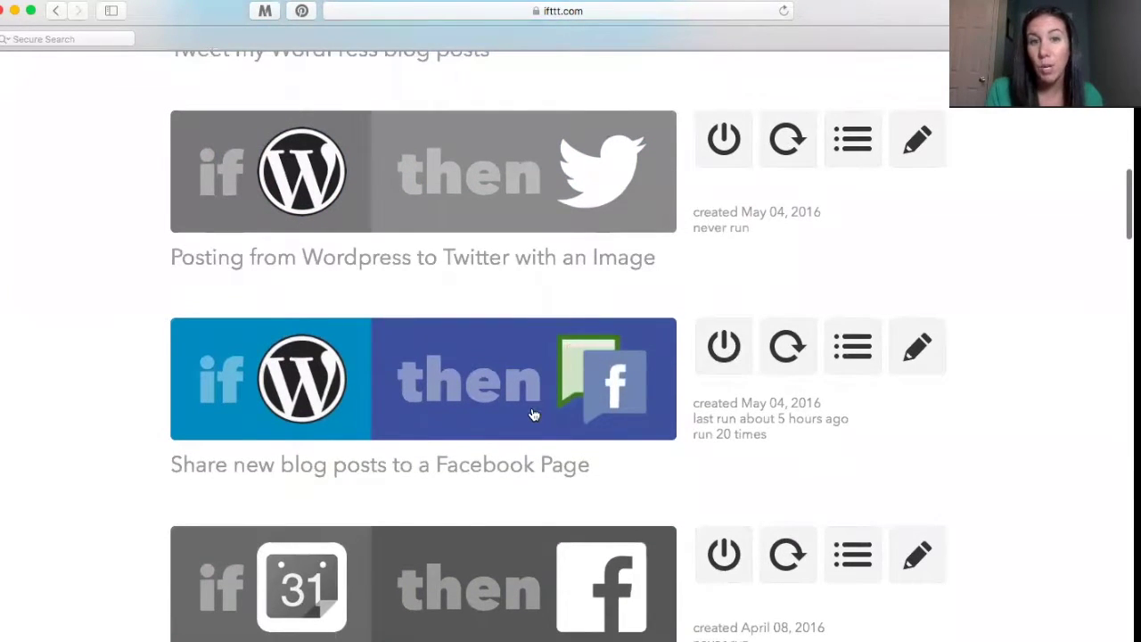
scroll(732, 489, down, 1)
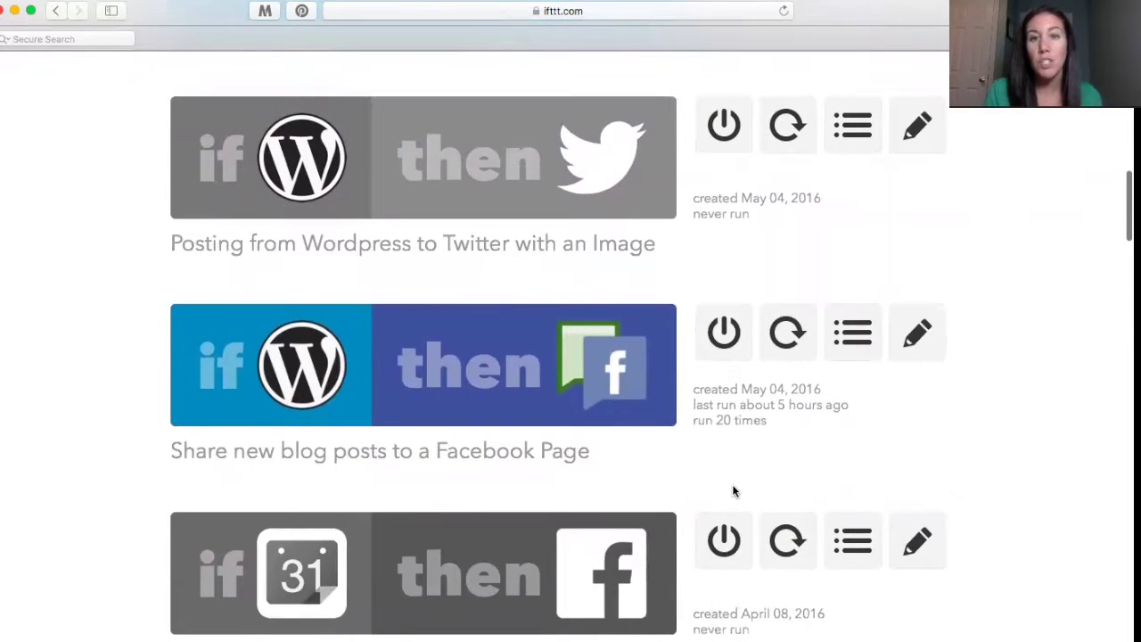
scroll(732, 489, down, 4)
scroll(732, 489, down, 5)
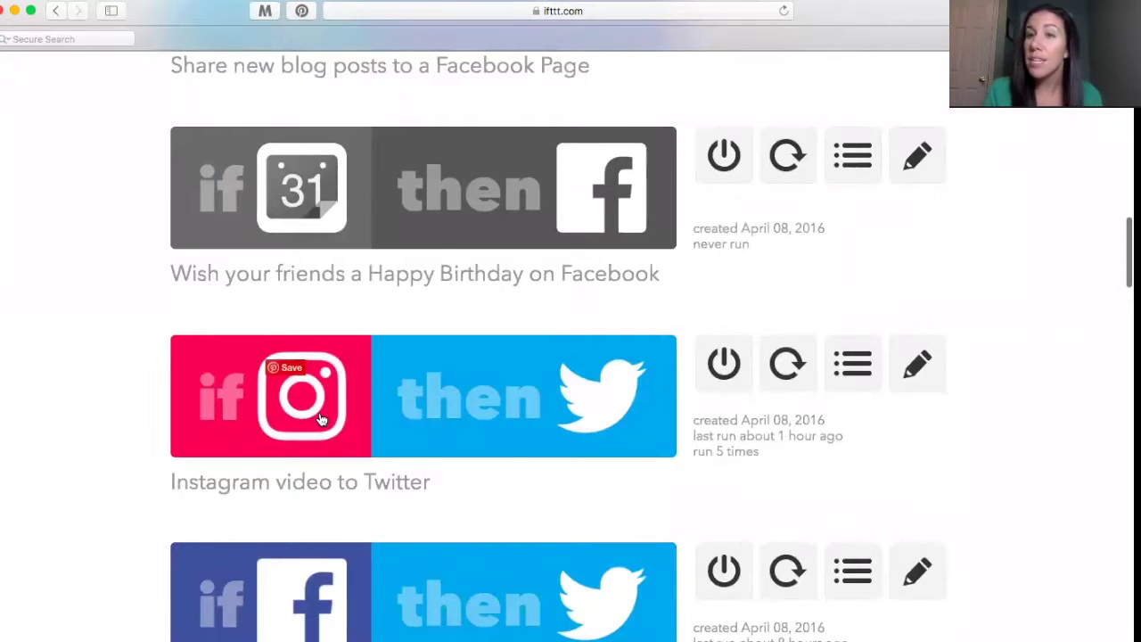
scroll(507, 425, down, 4)
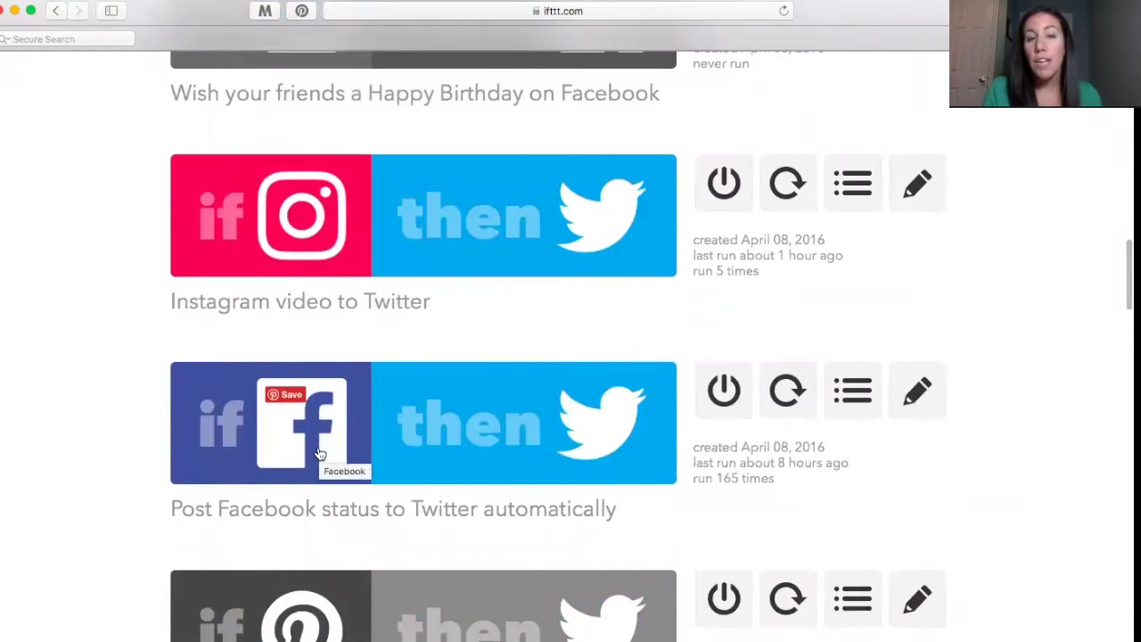
scroll(598, 423, down, 5)
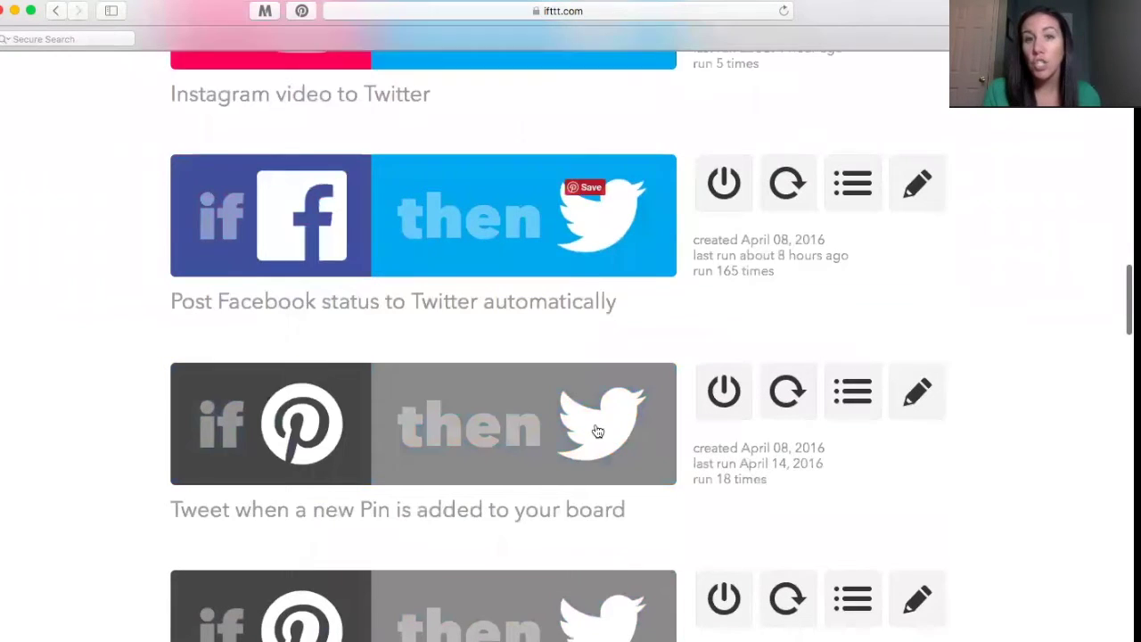
scroll(748, 470, down, 1)
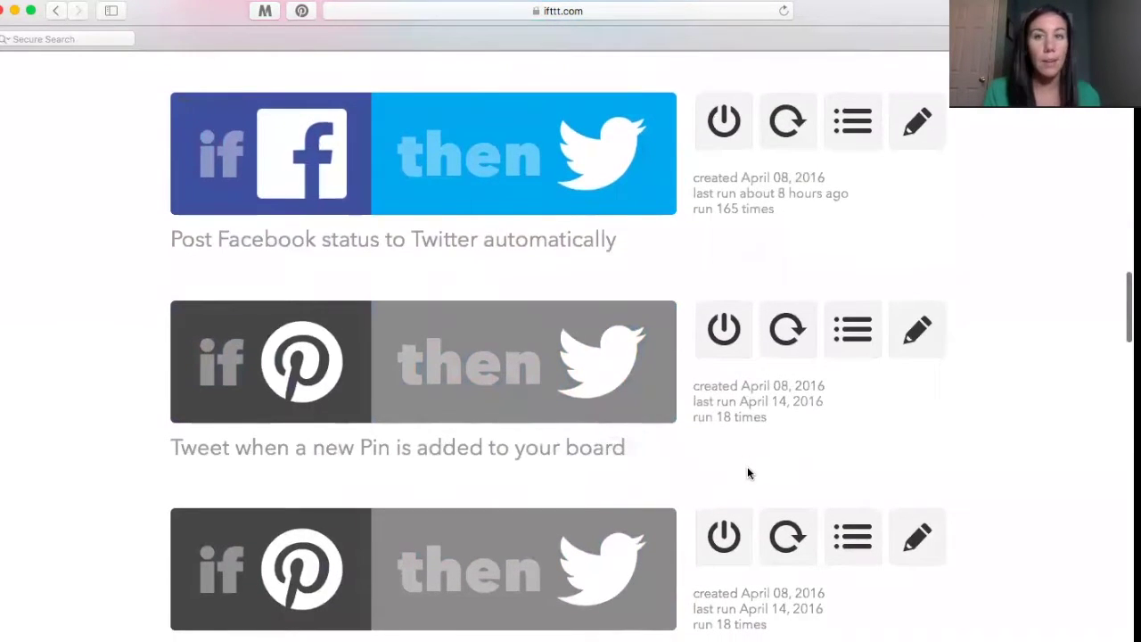
scroll(748, 470, down, 1)
scroll(748, 469, down, 3)
scroll(748, 474, down, 1)
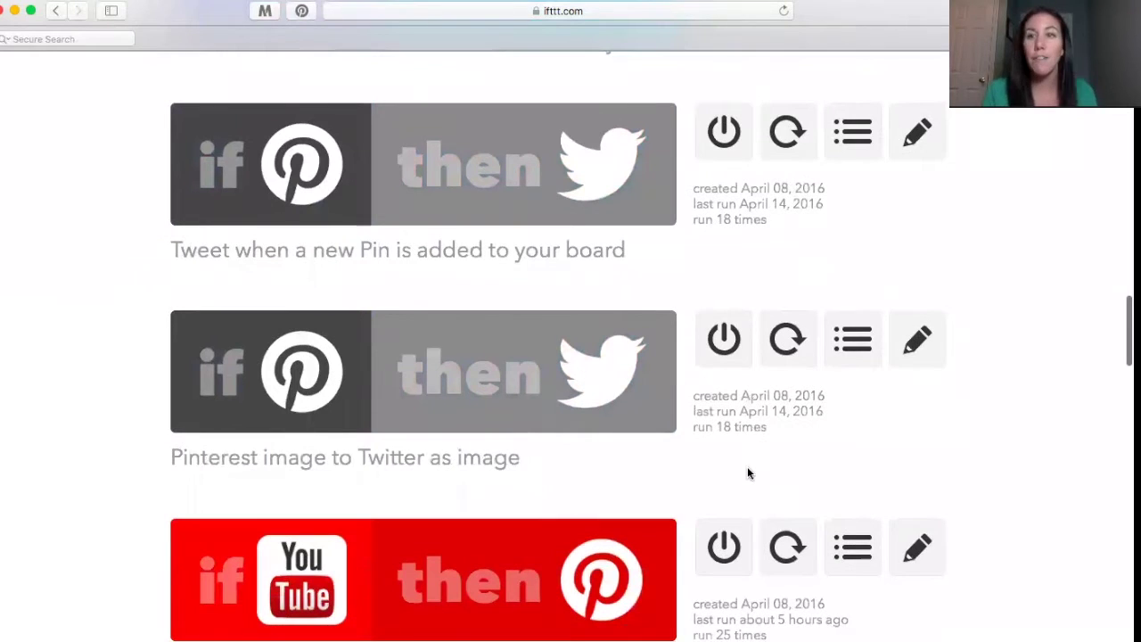
scroll(713, 459, down, 4)
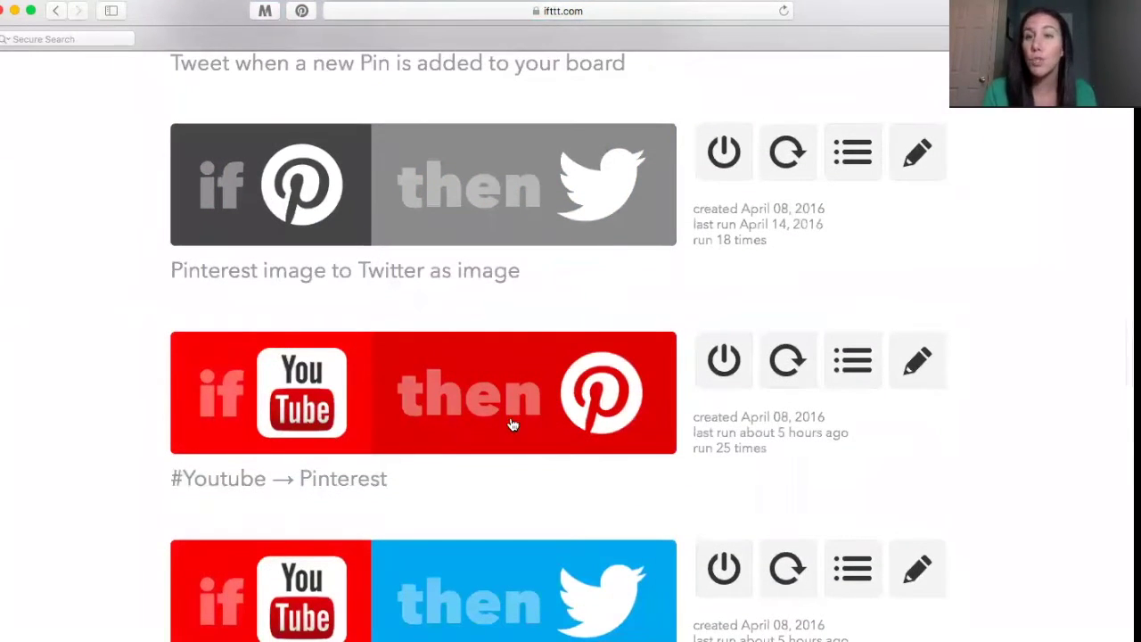
scroll(522, 327, down, 4)
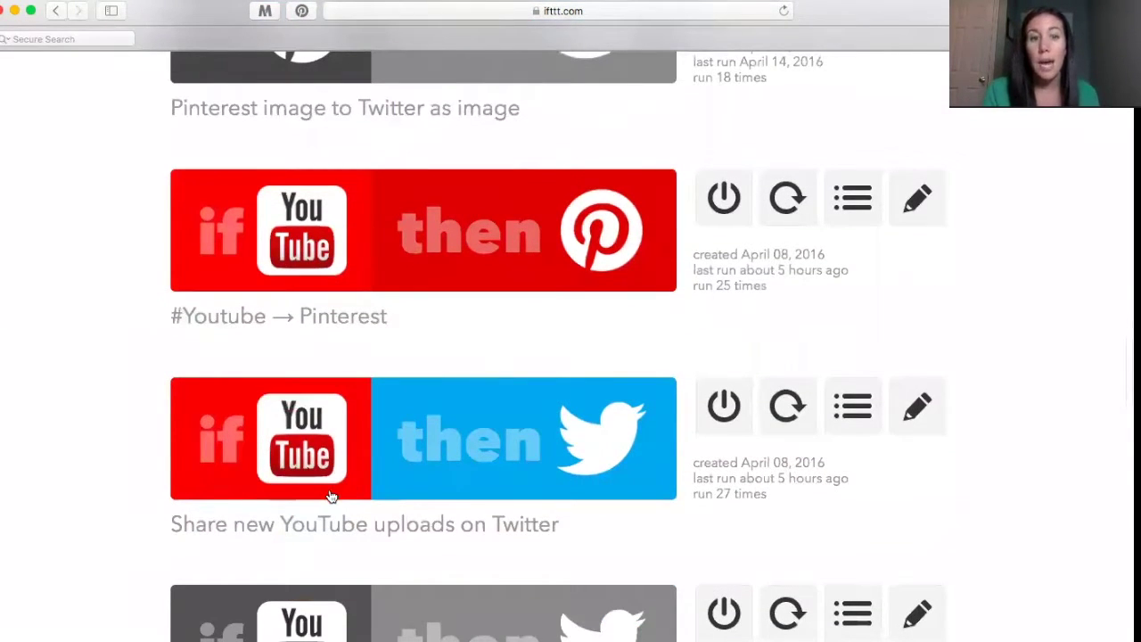